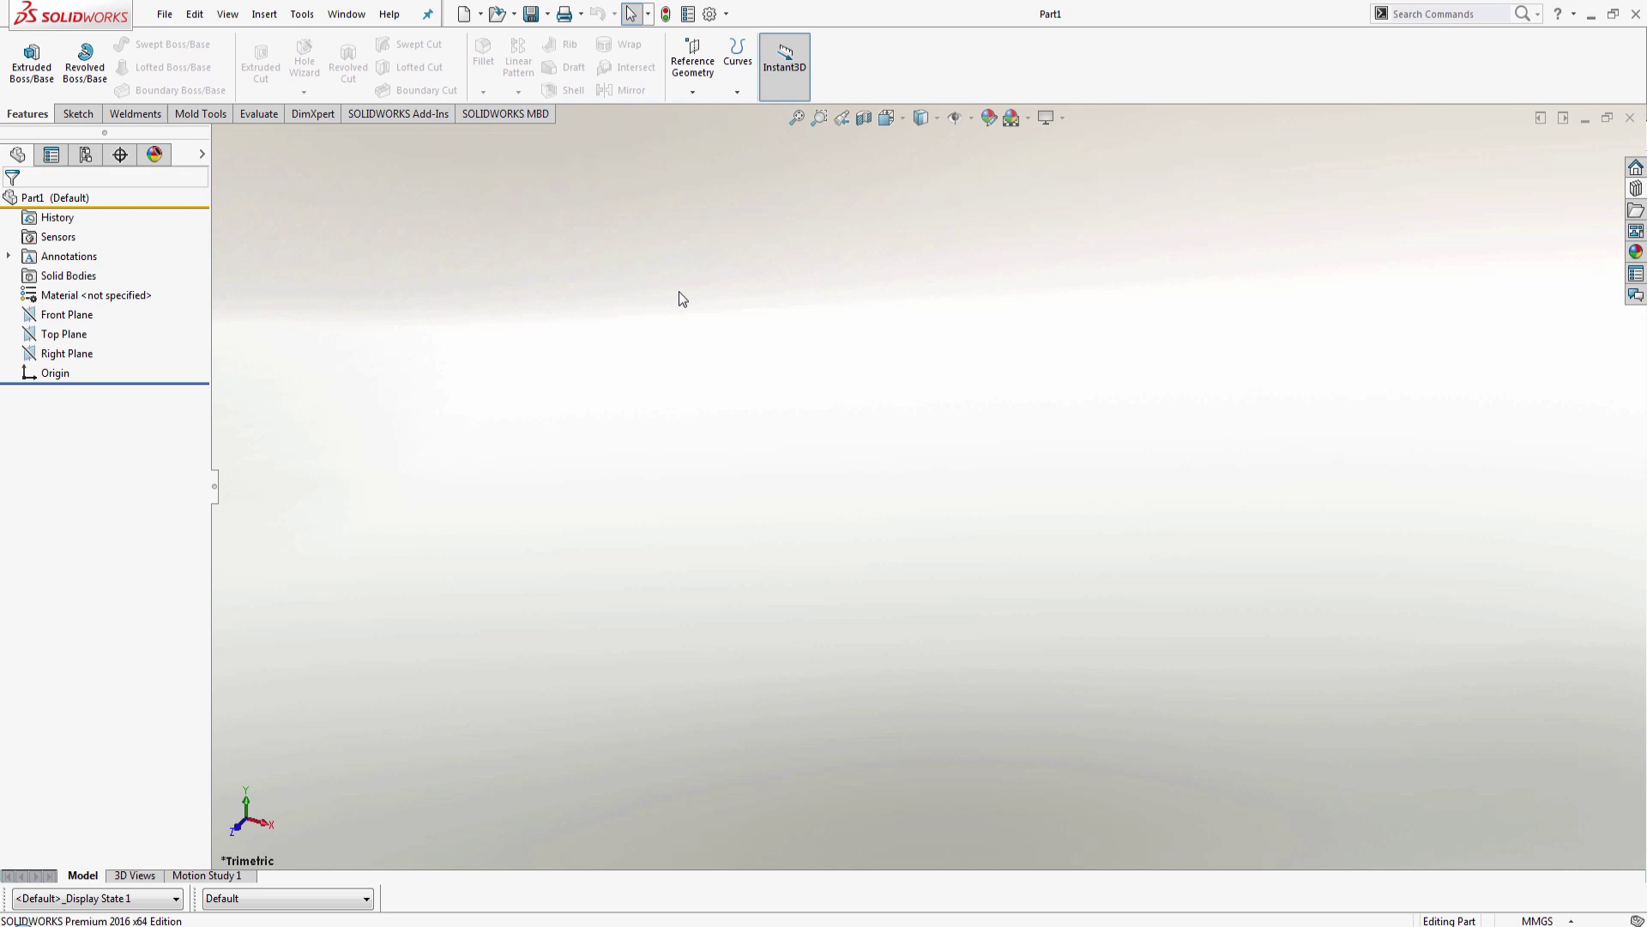
Step: Load the SOLIDWORKS Routing add-in from the SOLIDWORKS Add-Ins command set
click(386, 114)
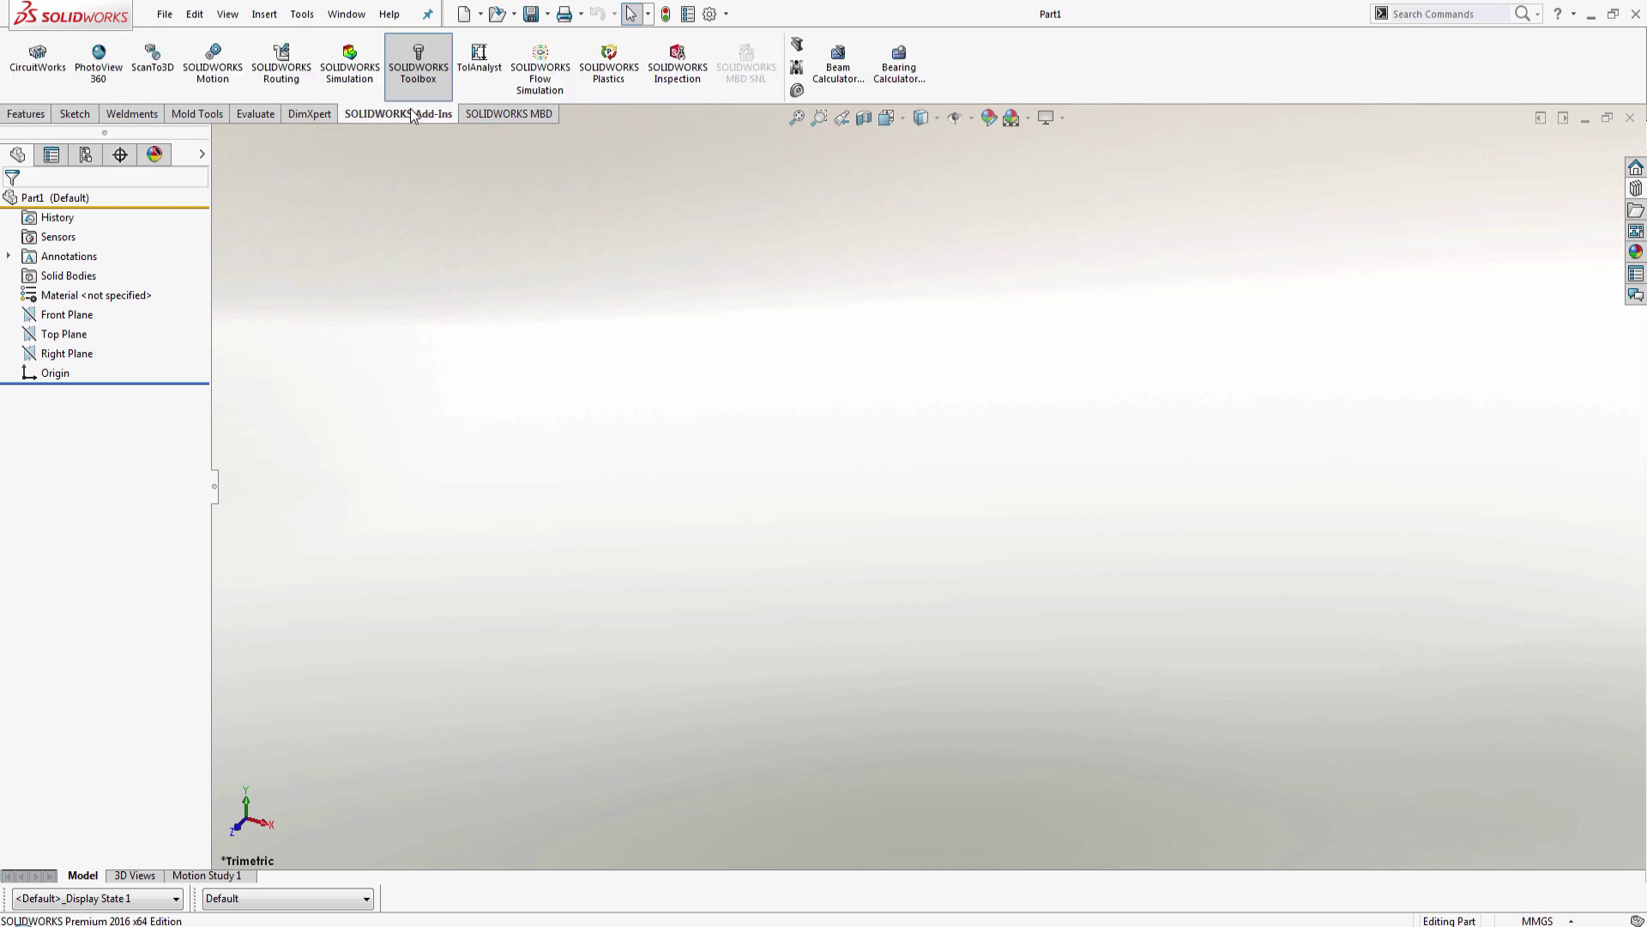
click(285, 80)
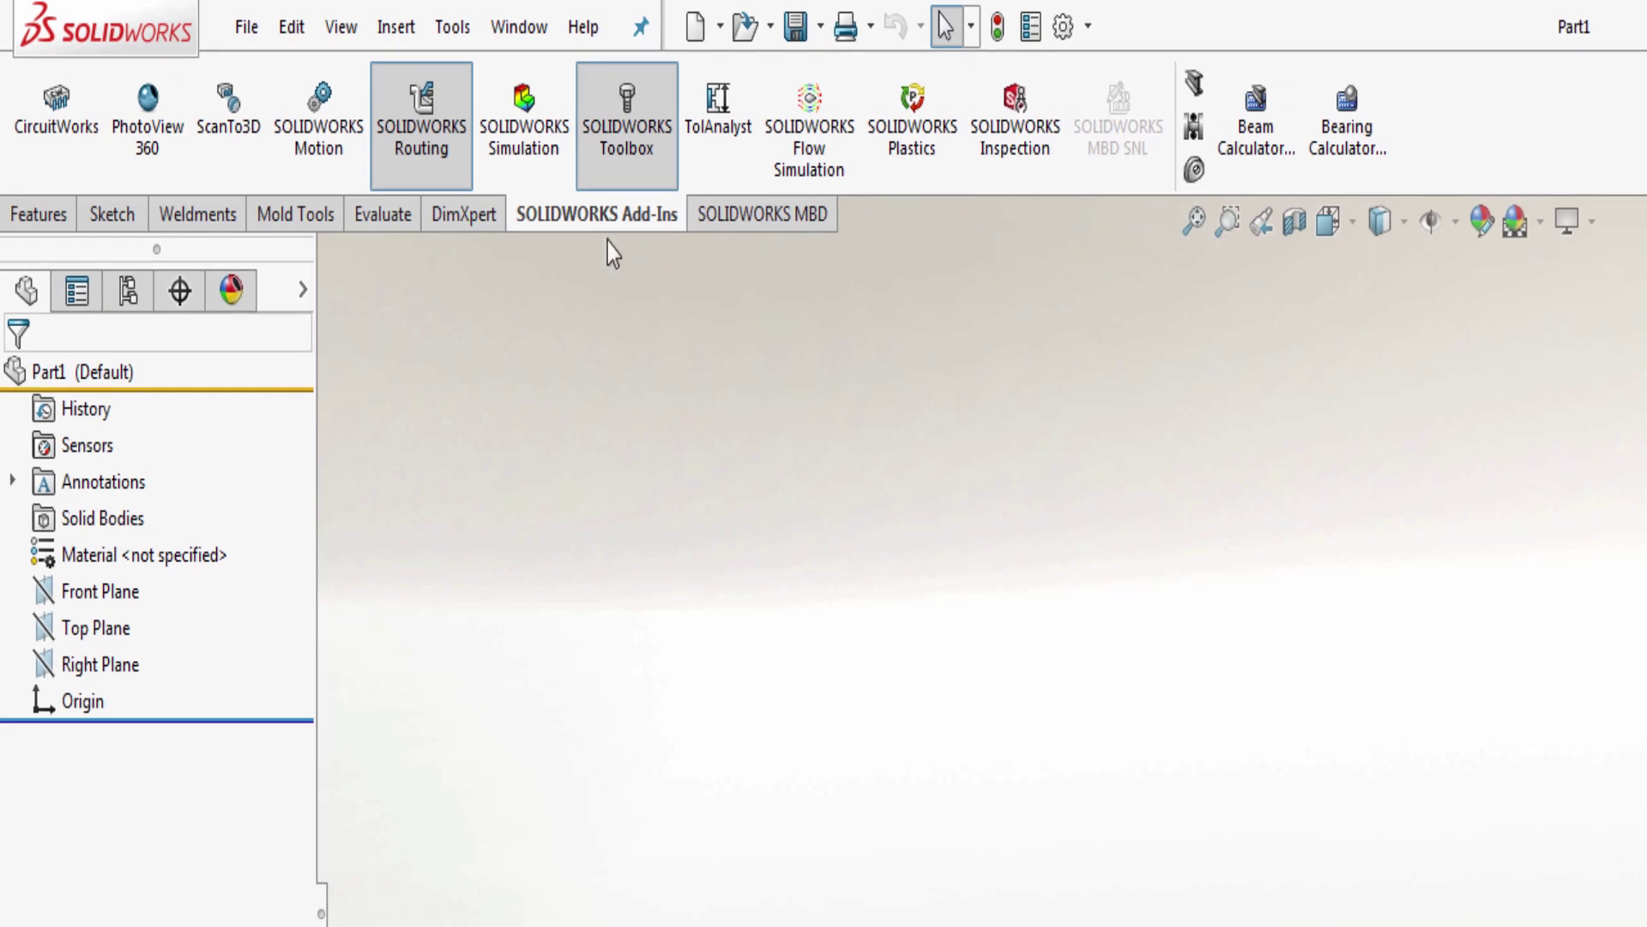
click(468, 34)
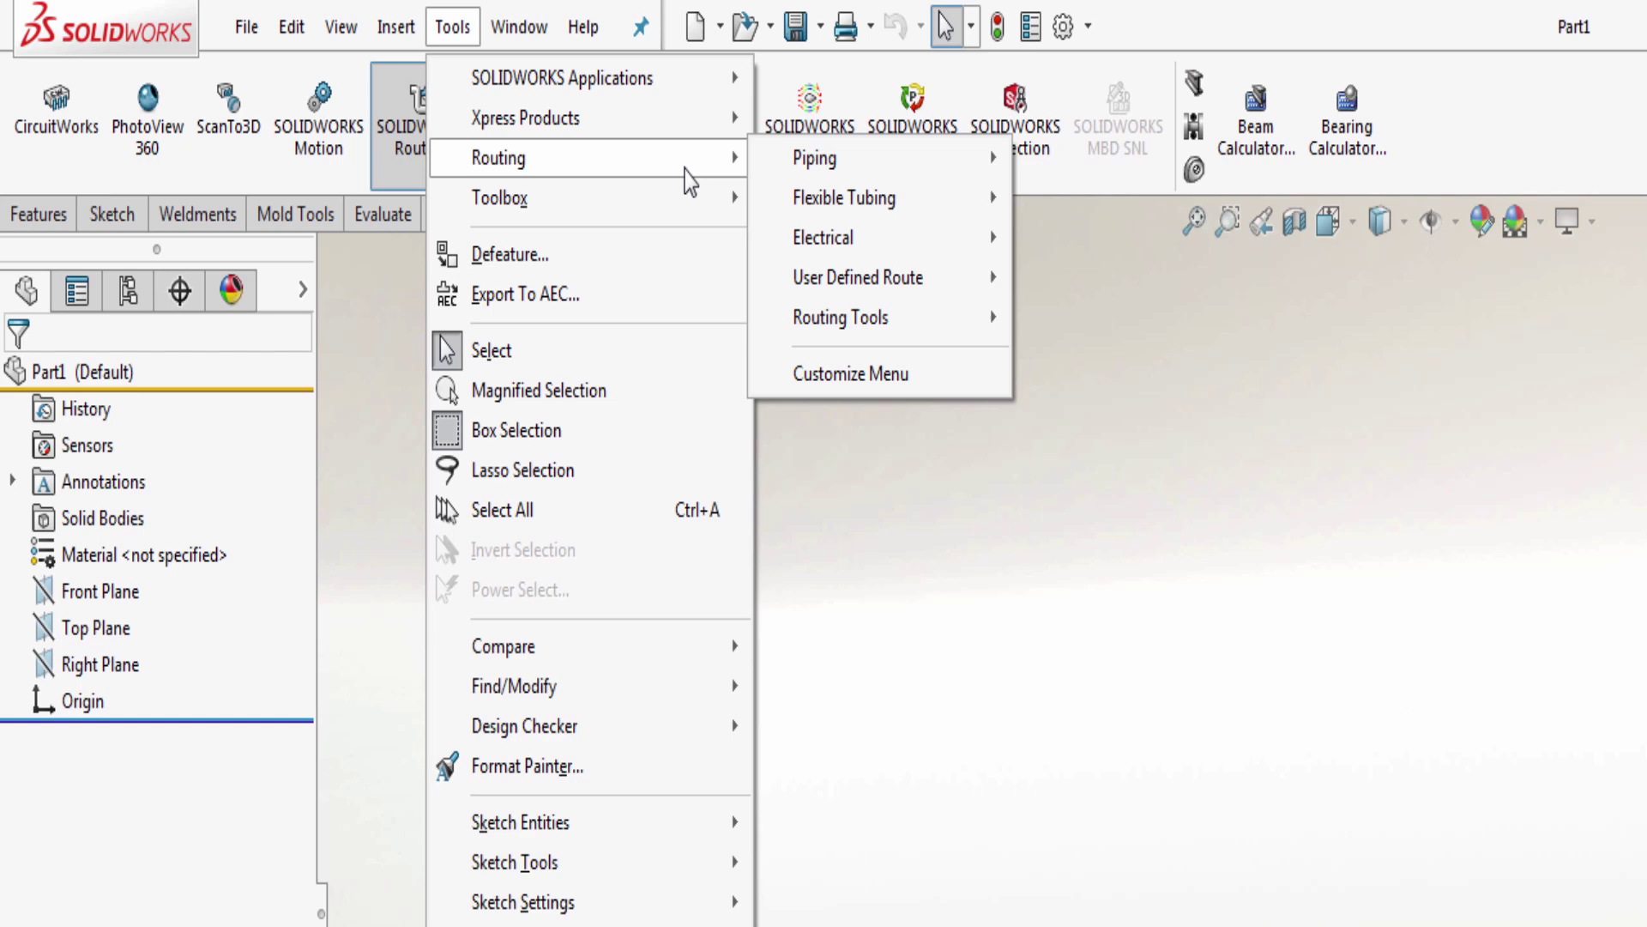
mouse_move(499, 157)
mouse_move(841, 318)
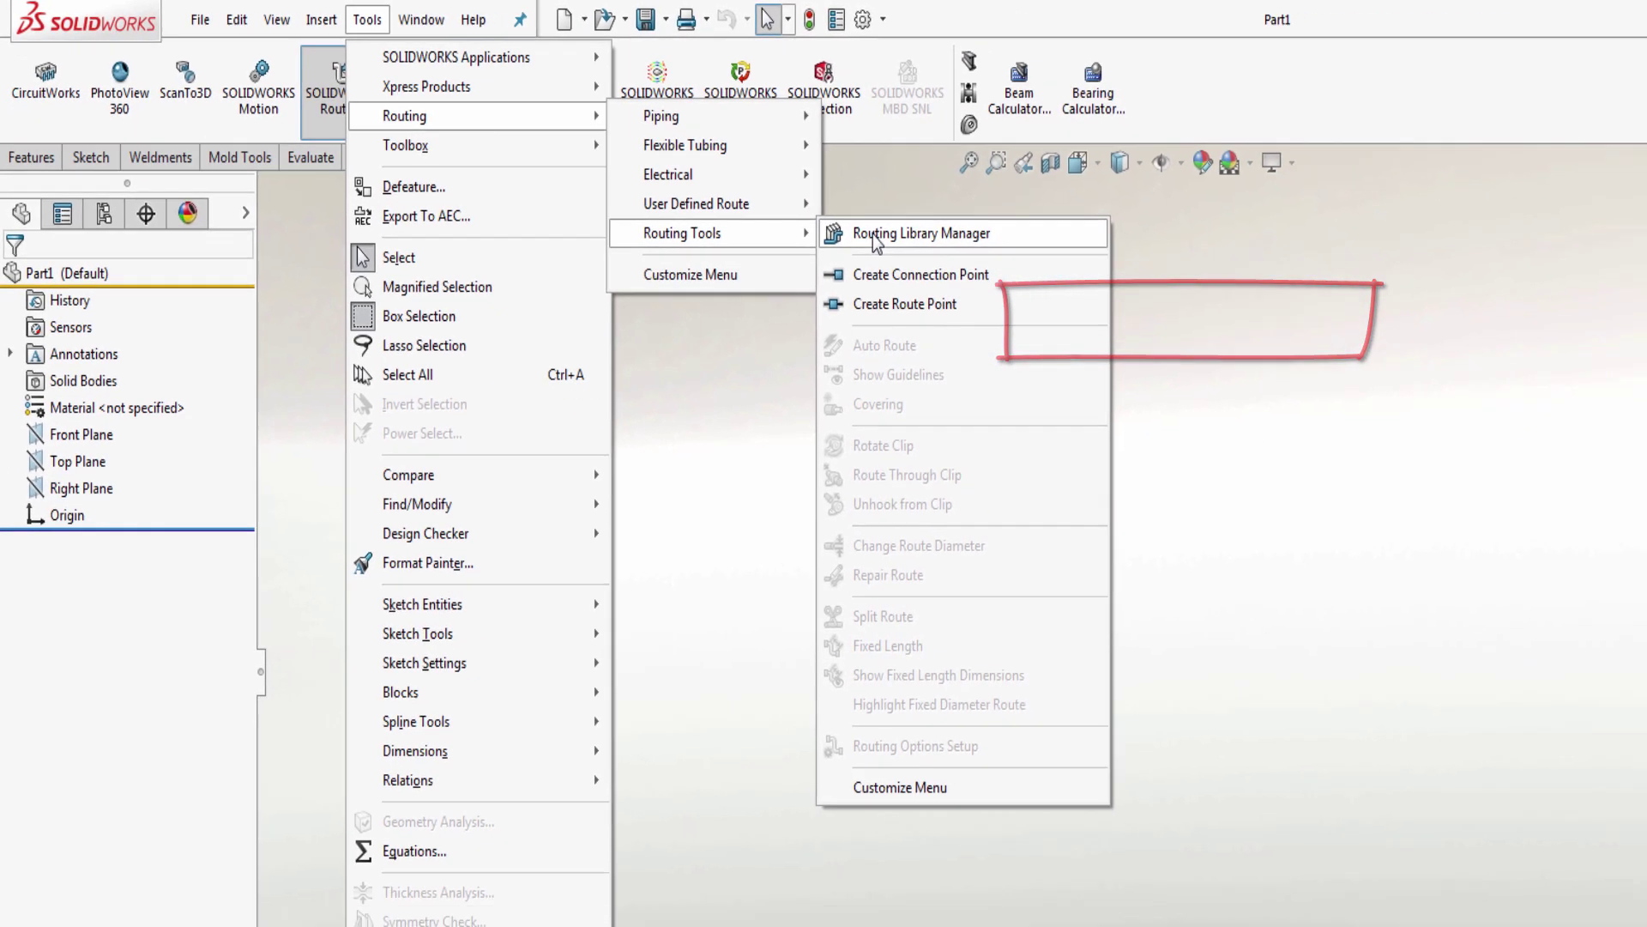
click(1051, 310)
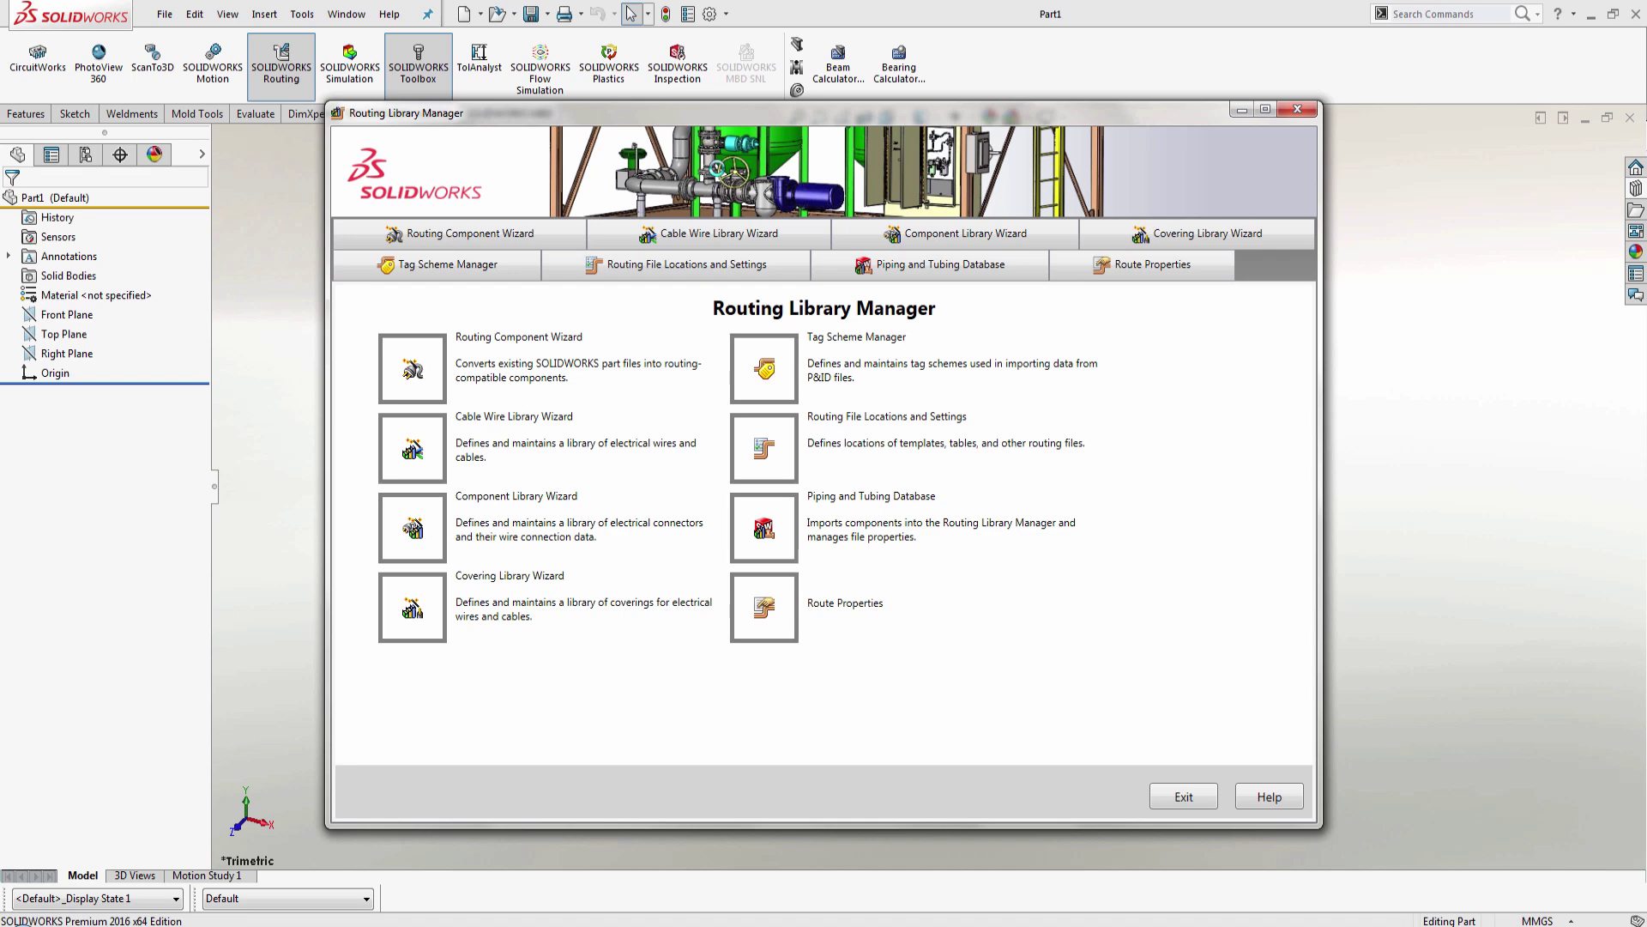
click(1185, 797)
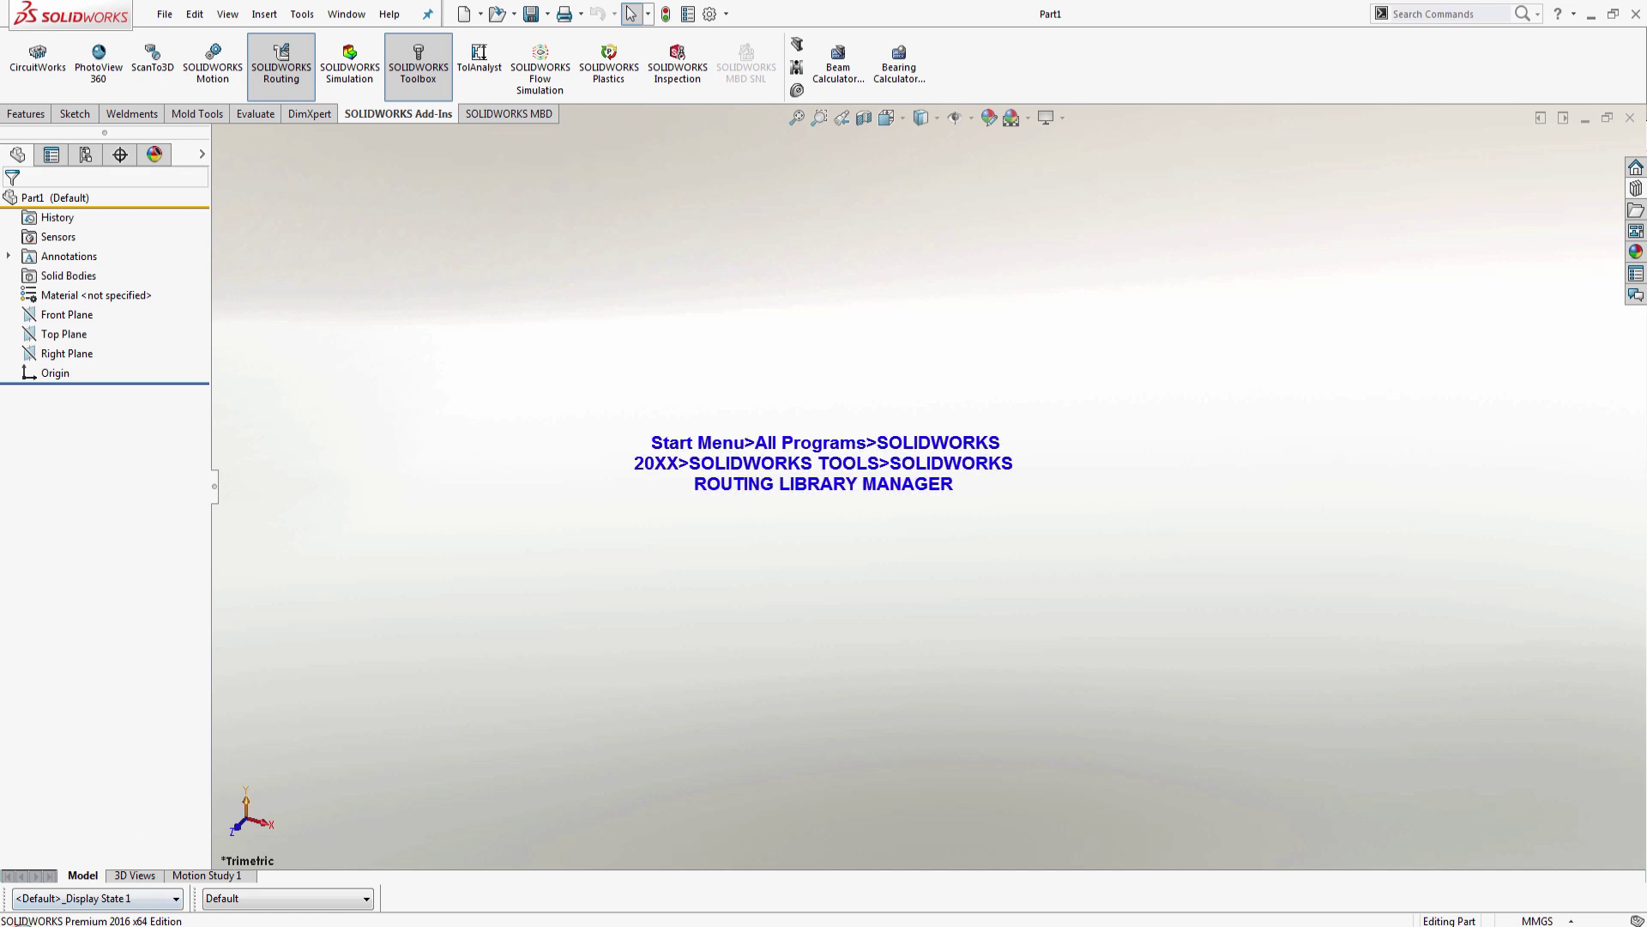
Step: Browse the Start menu's All Programs to the SOLIDWORKS 2016 > SOLIDWORKS Tools folder
key(super)
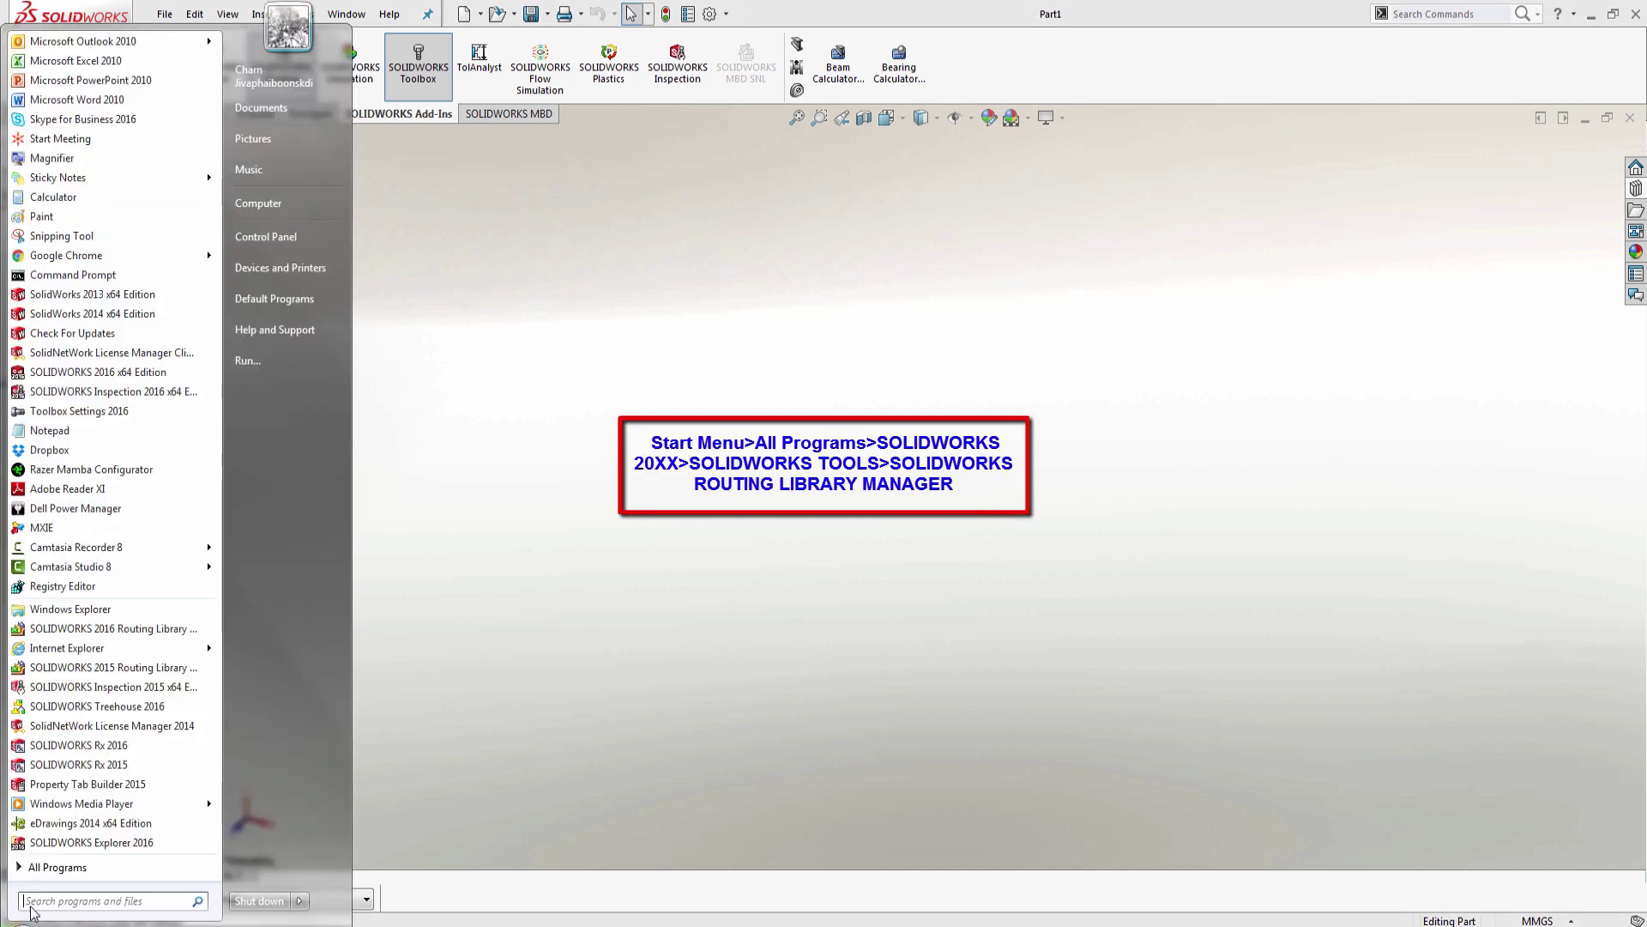
click(45, 866)
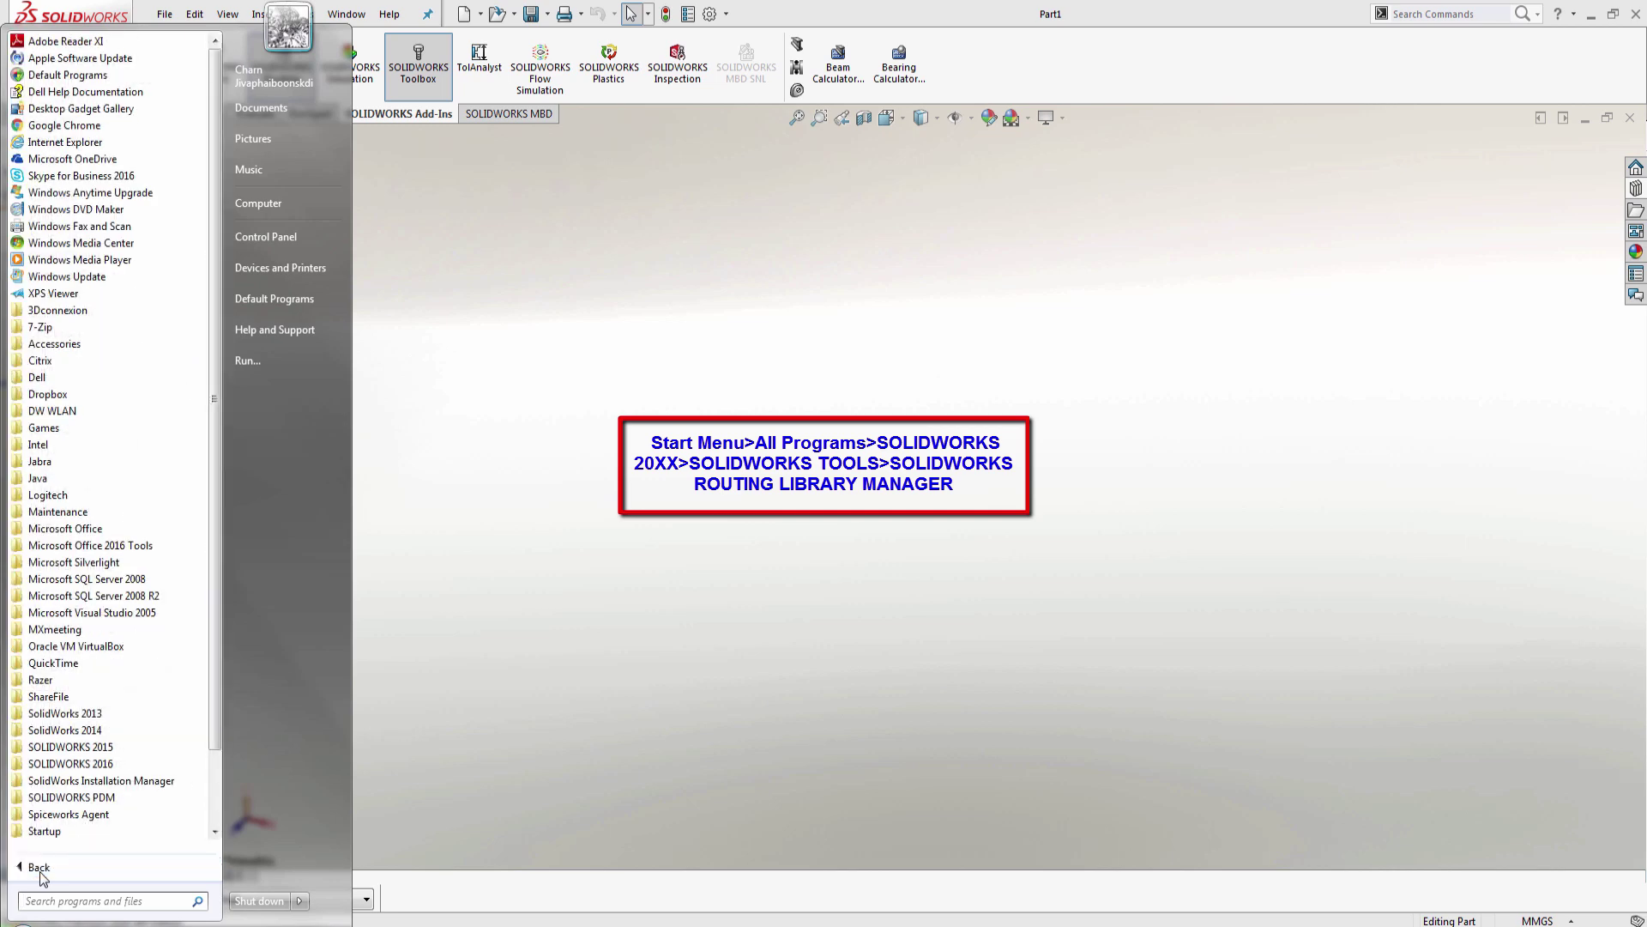
click(79, 765)
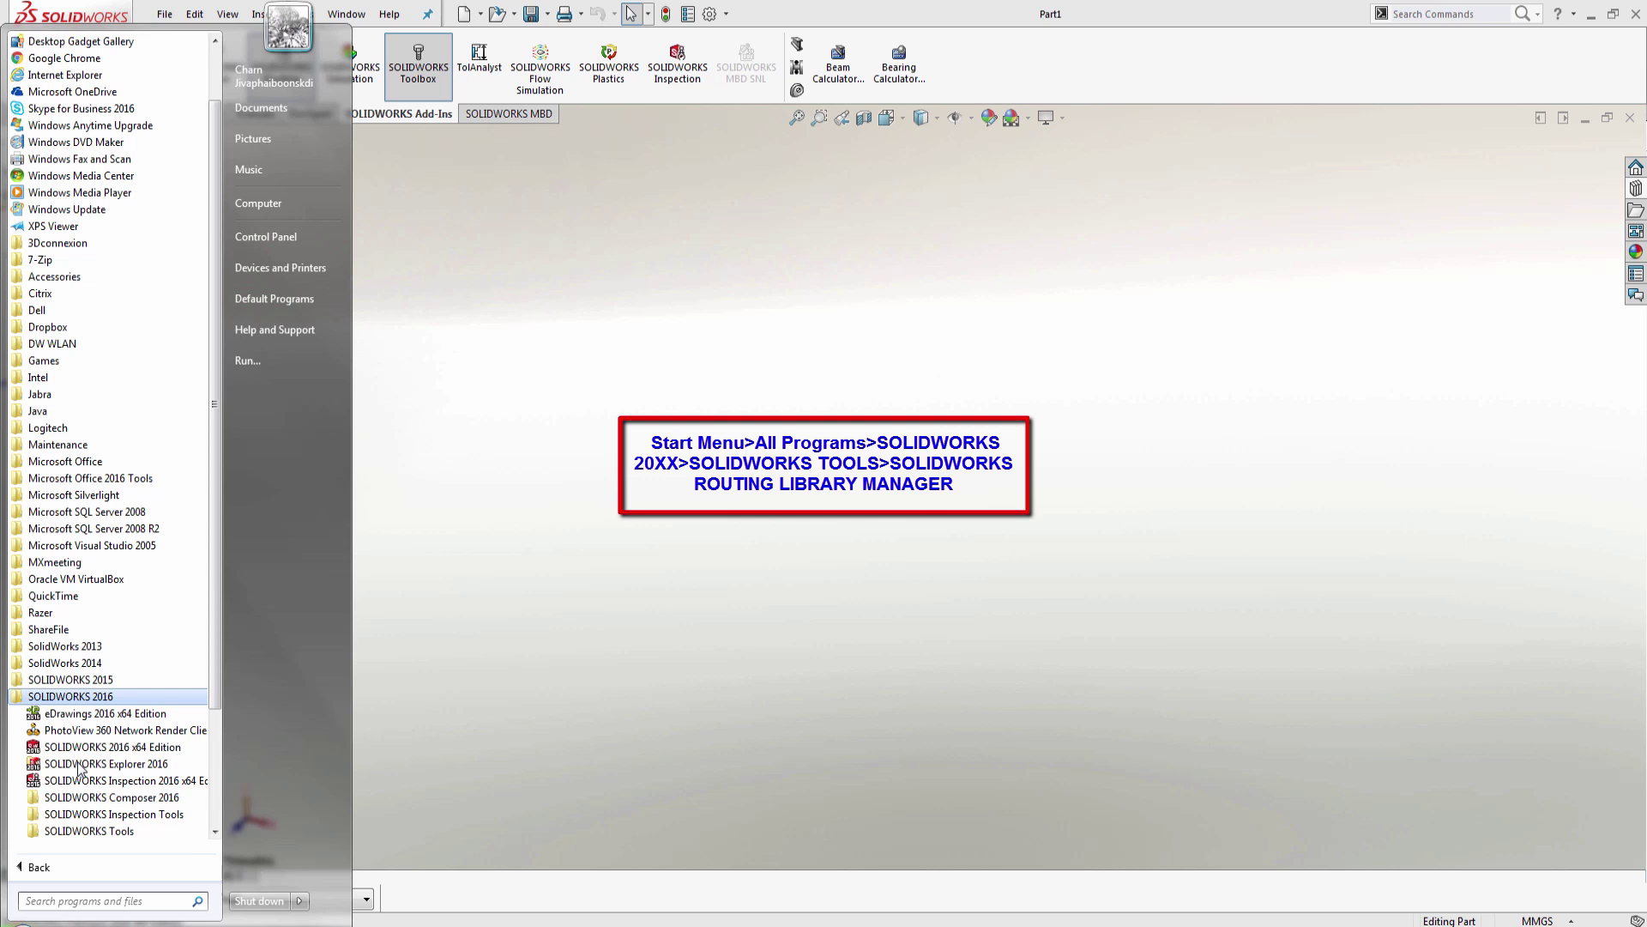
click(81, 832)
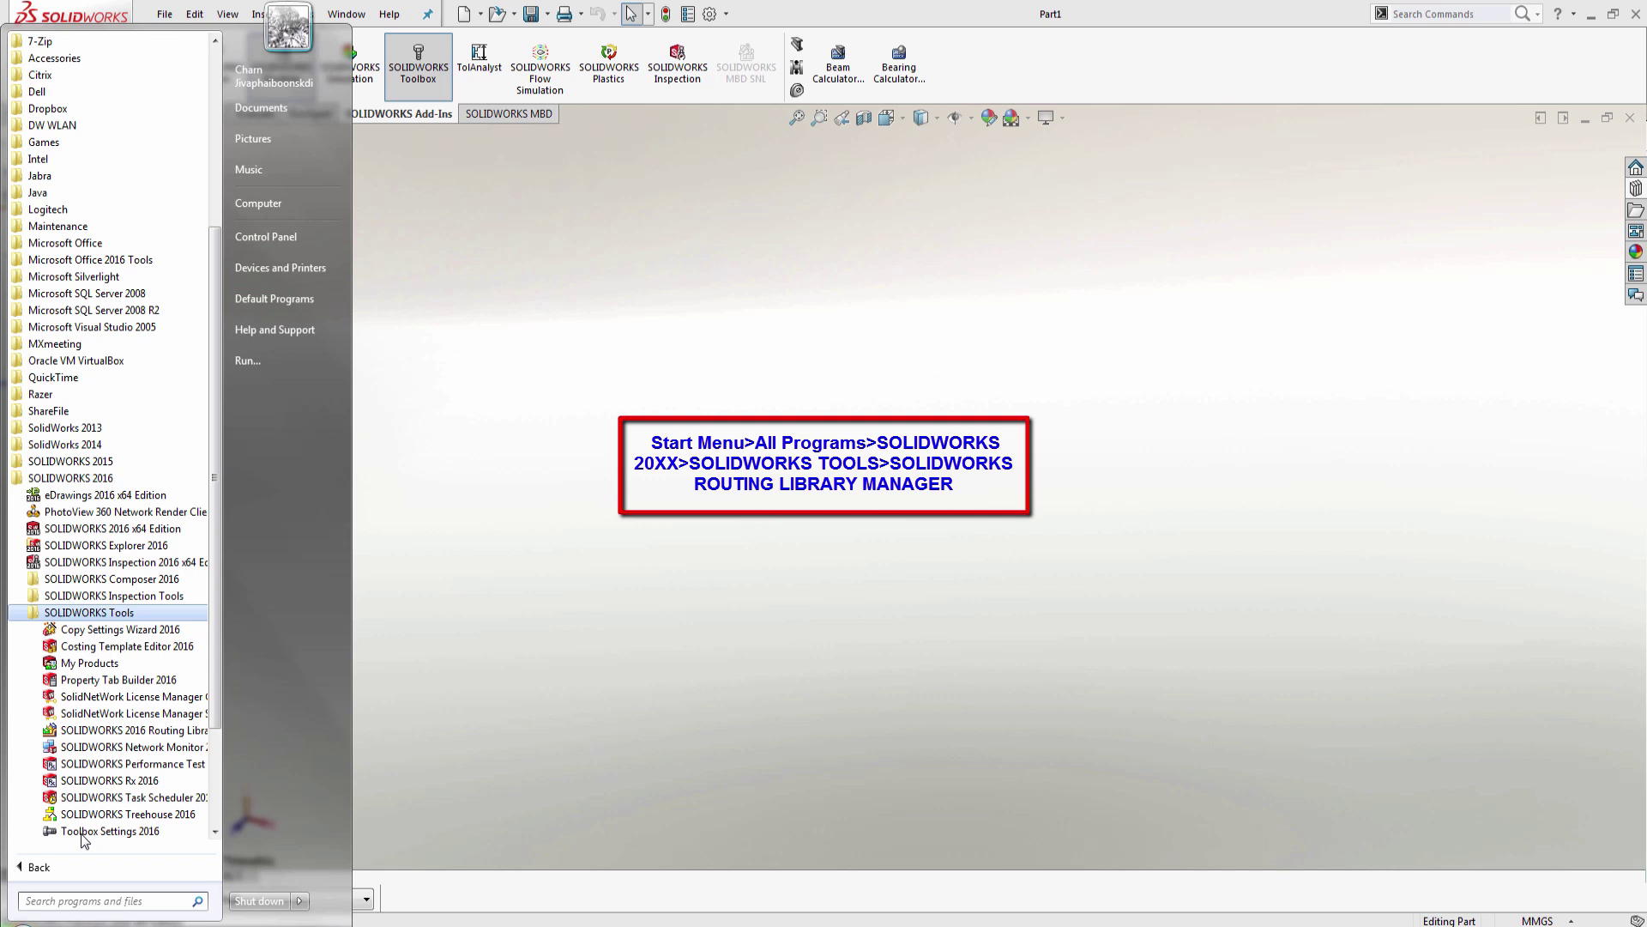
Step: Launch SOLIDWORKS 2016 Routing Library Manager from the Start menu
click(149, 740)
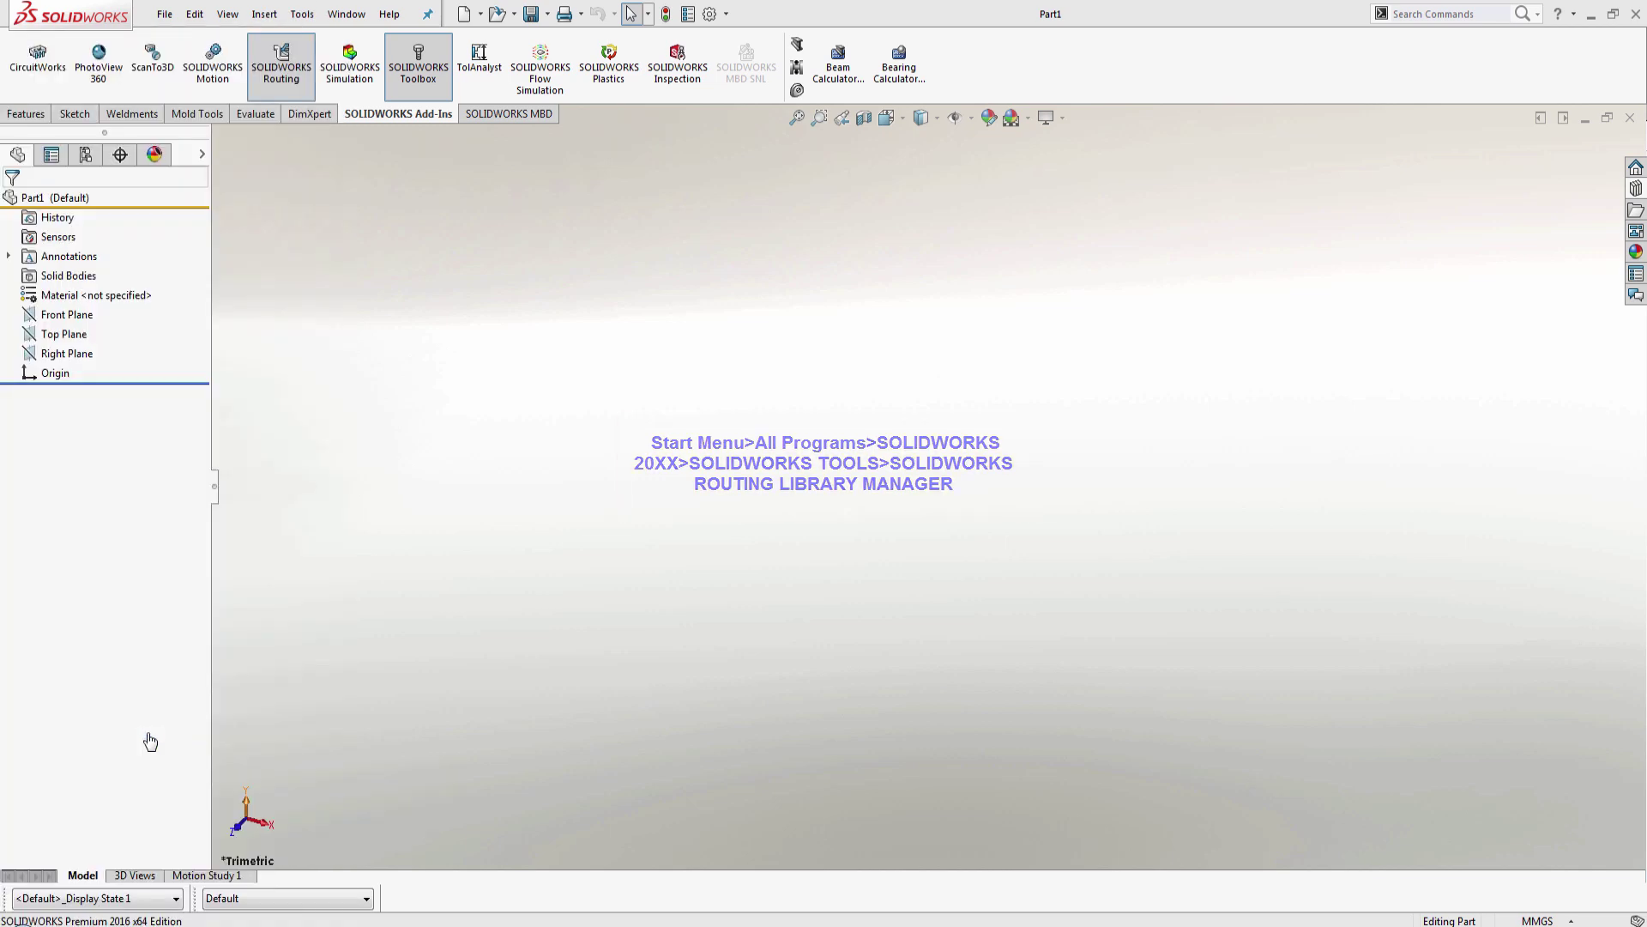